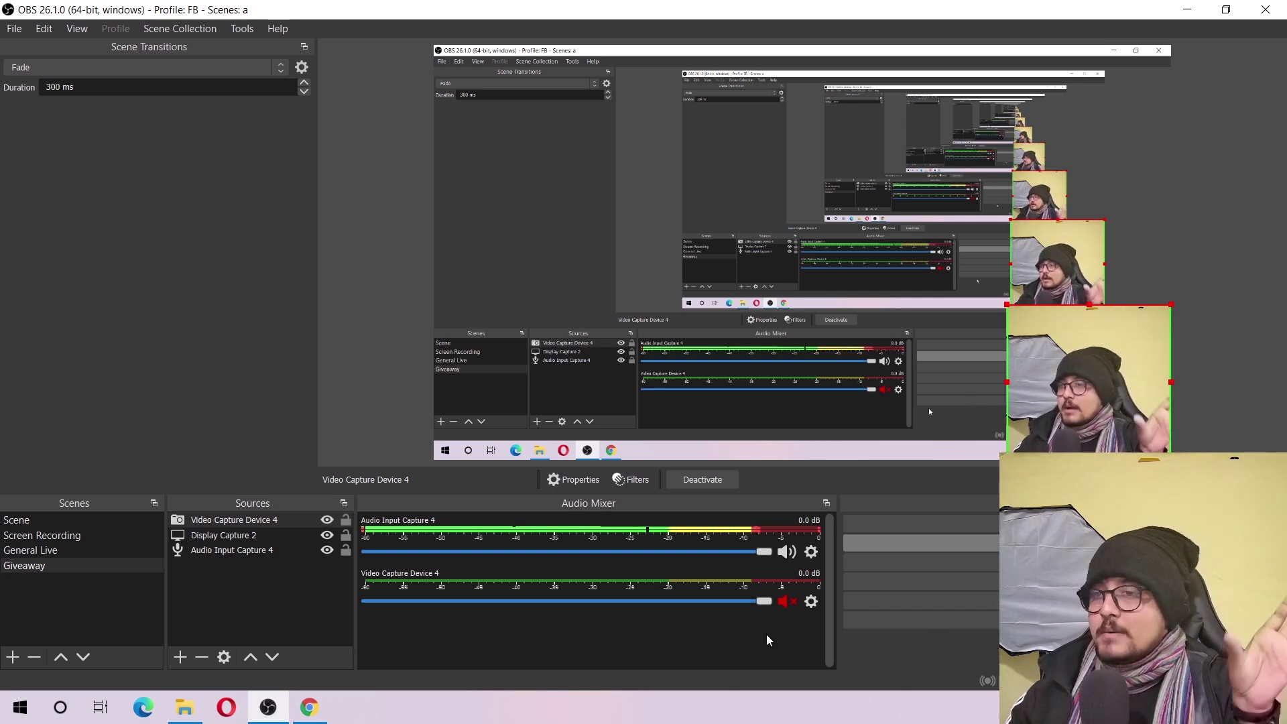
In Chrome, open My ASBA's Apply for Issue list showing the Nepal Infrastructure Bank Ltd IPO.
click(307, 705)
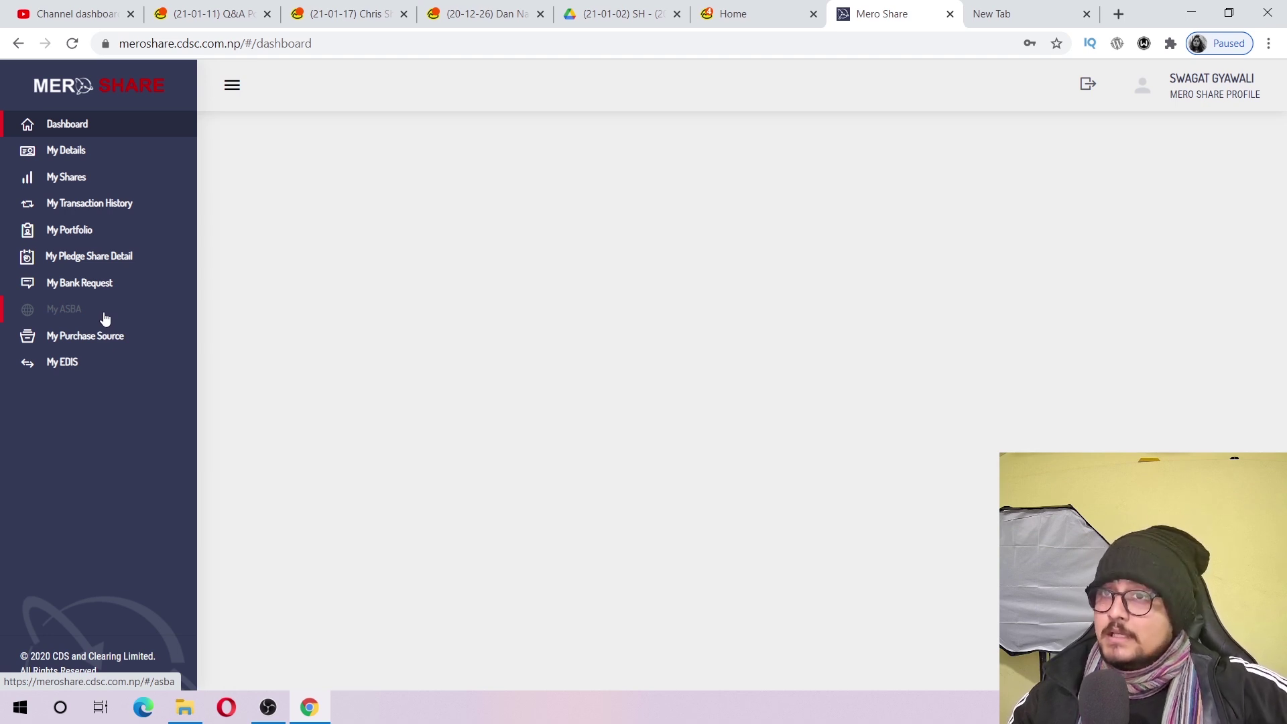
click(105, 318)
click(365, 144)
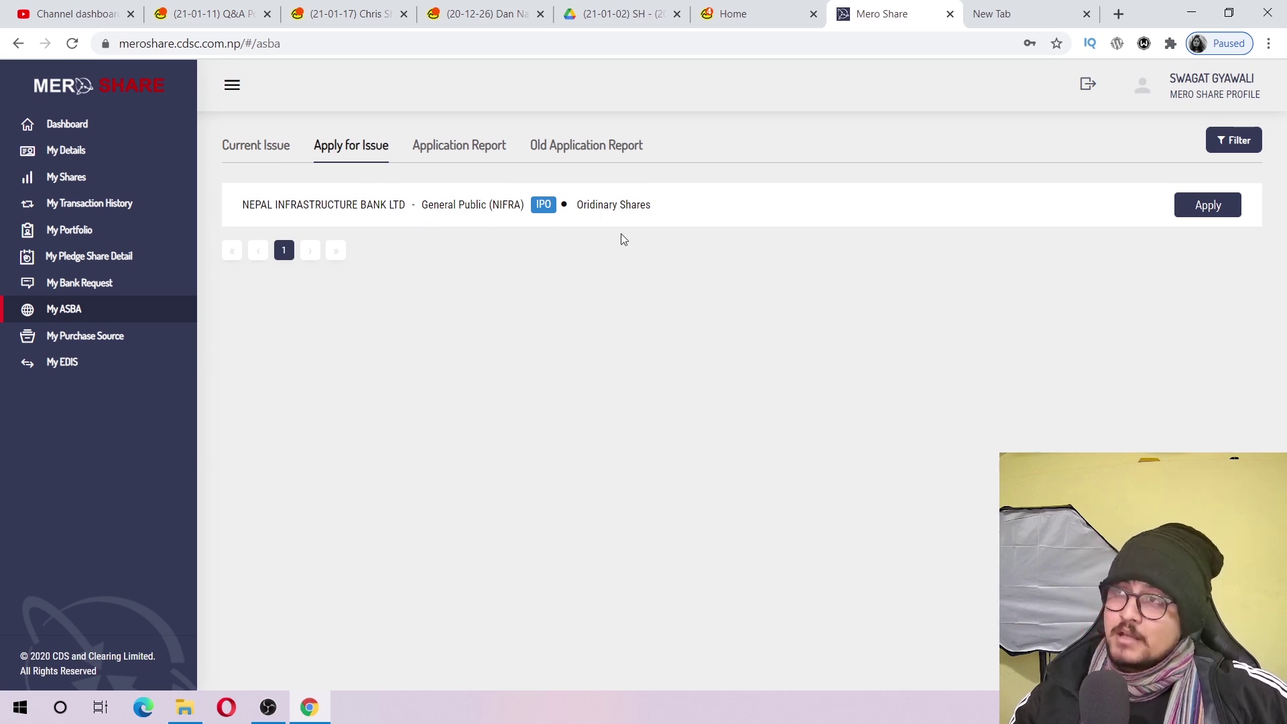
Start the Nepal Infrastructure Bank Ltd application and zoom out to view the whole form.
click(1210, 206)
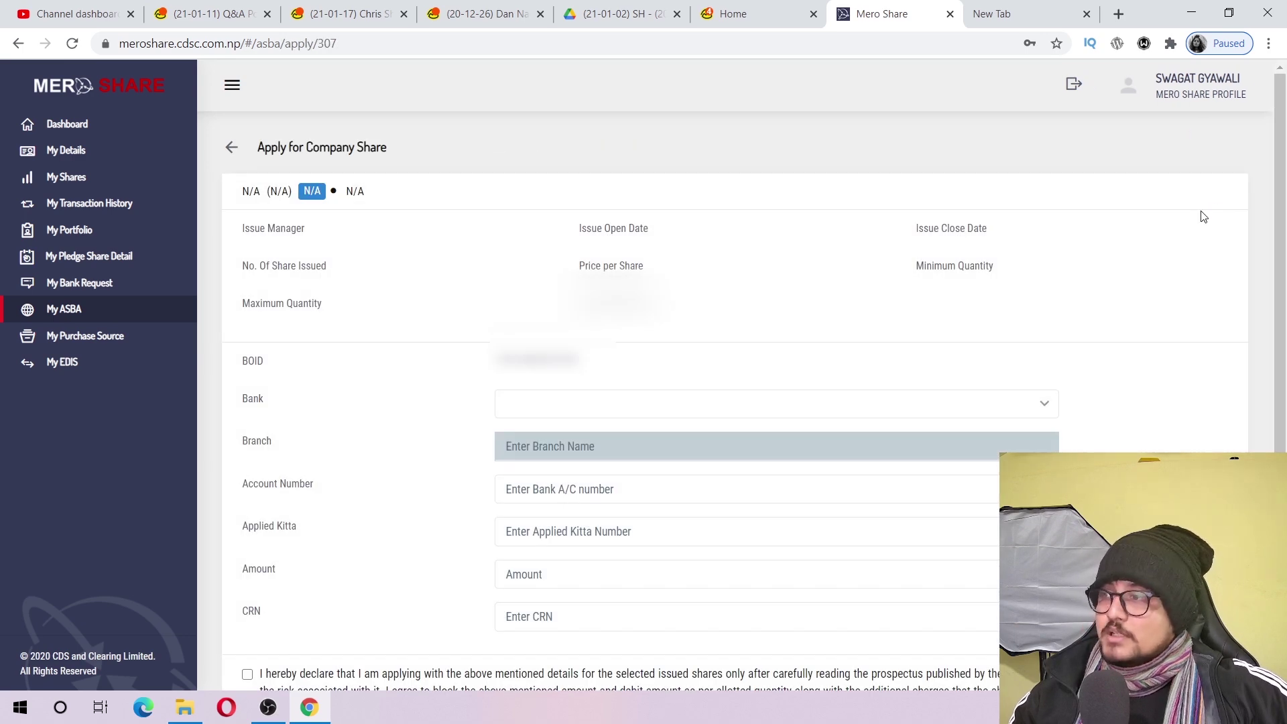
key(ctrl+minus)
scroll(411, 247, down, 2)
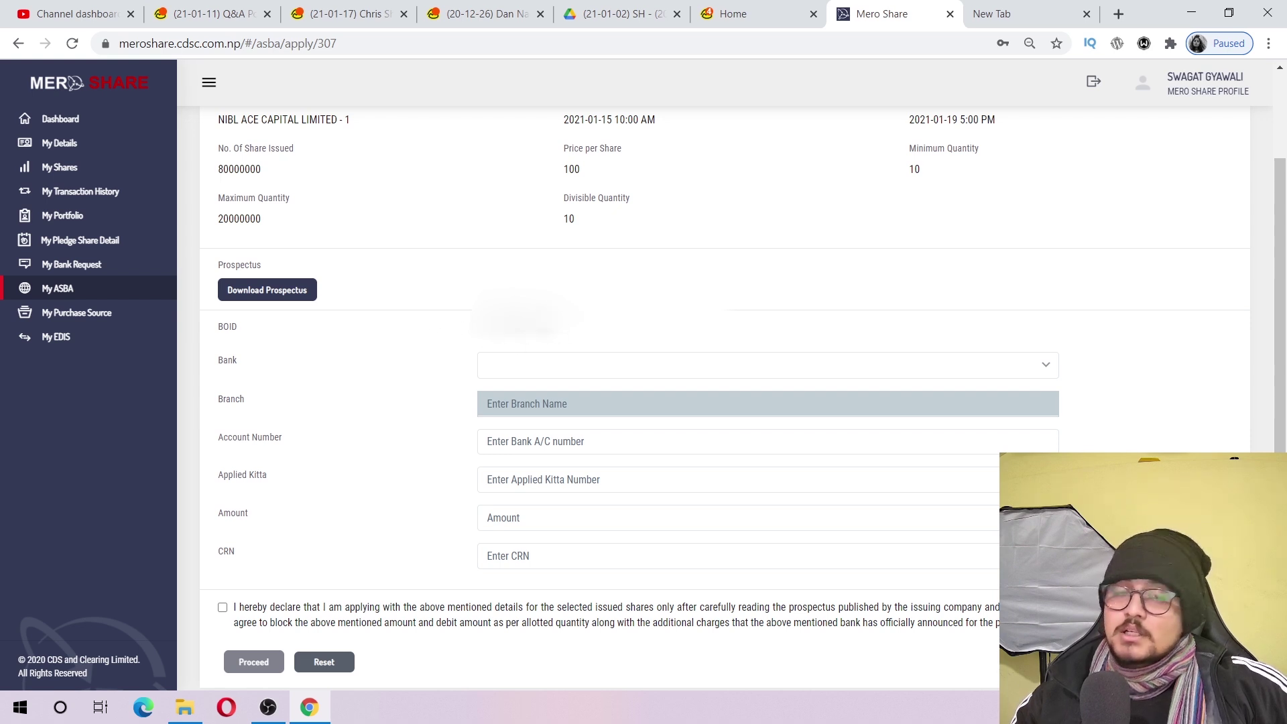
Choose PRABHU BANK LTD. as the bank, auto-filling the Manigram branch and account number.
double_click(227, 360)
click(255, 370)
click(573, 370)
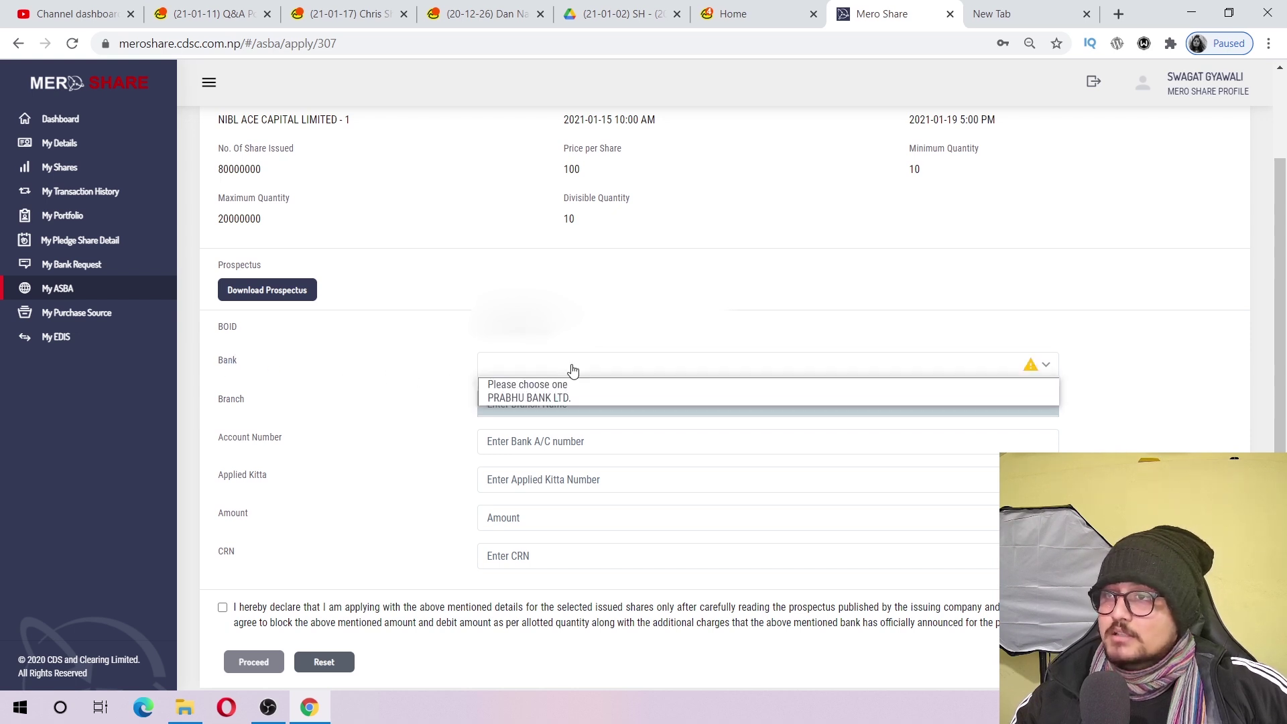
click(559, 401)
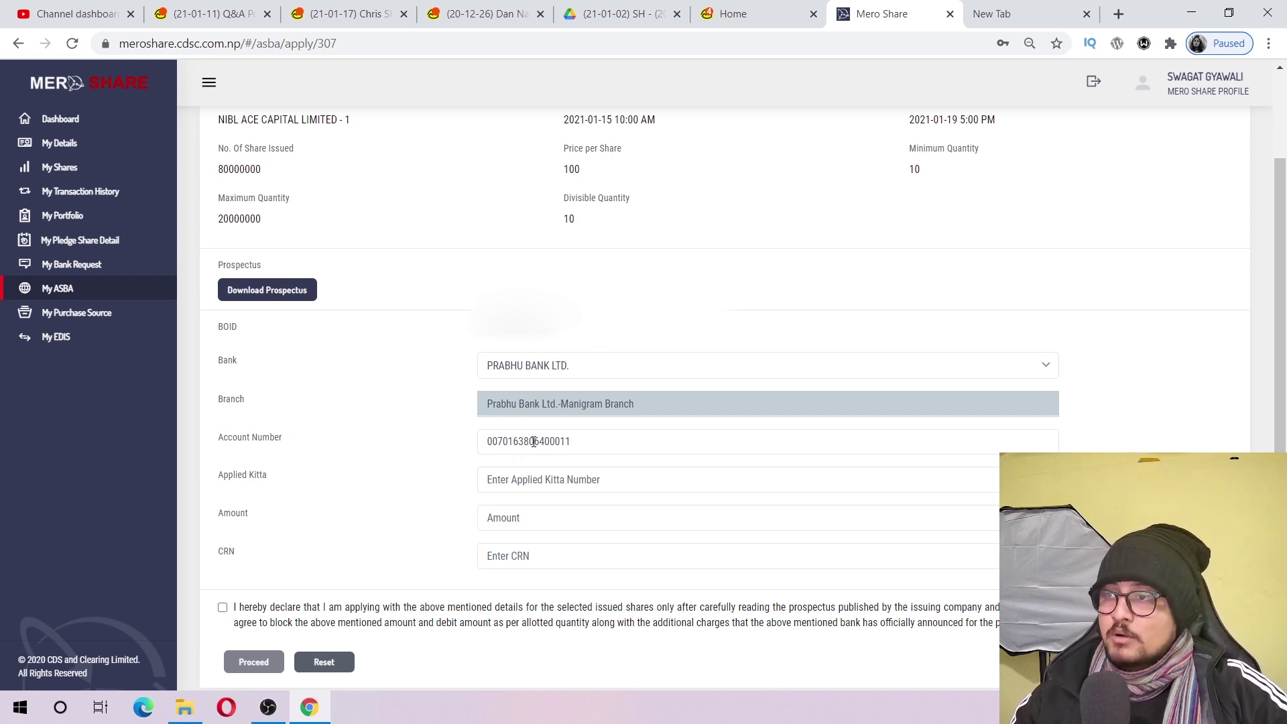
drag(570, 442, 492, 446)
click(446, 451)
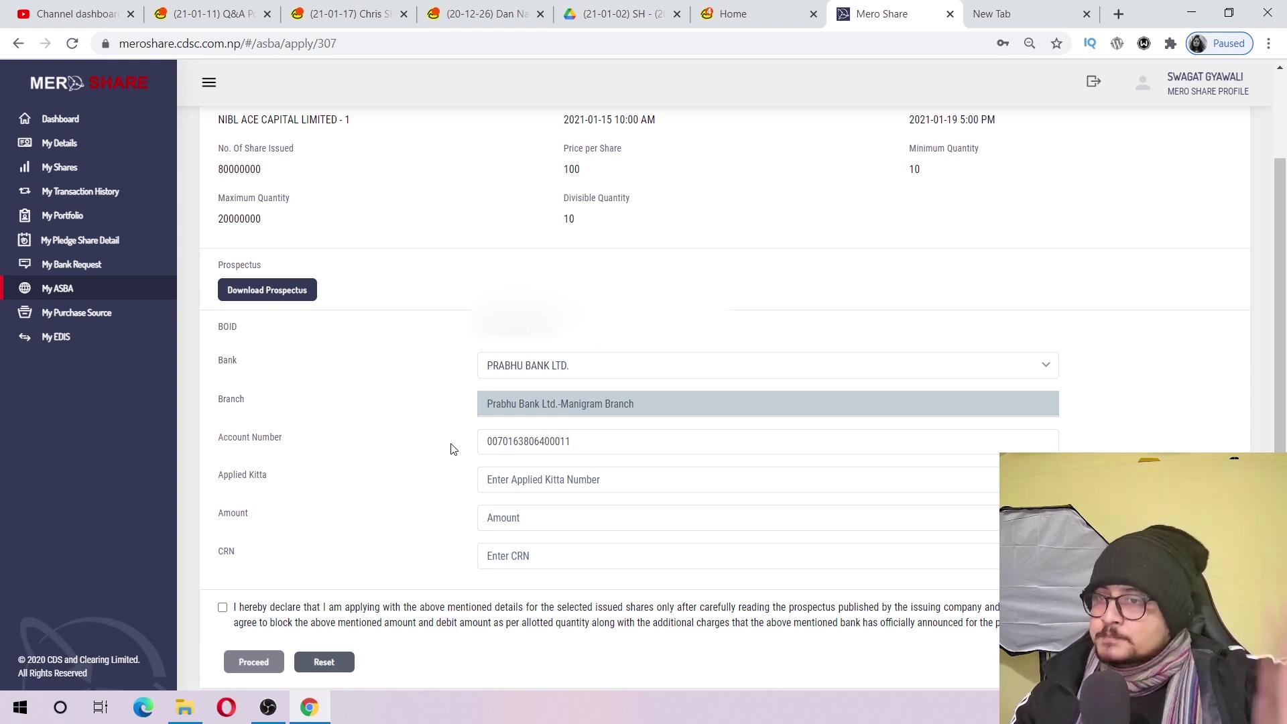
click(478, 480)
click(400, 476)
click(541, 475)
click(394, 467)
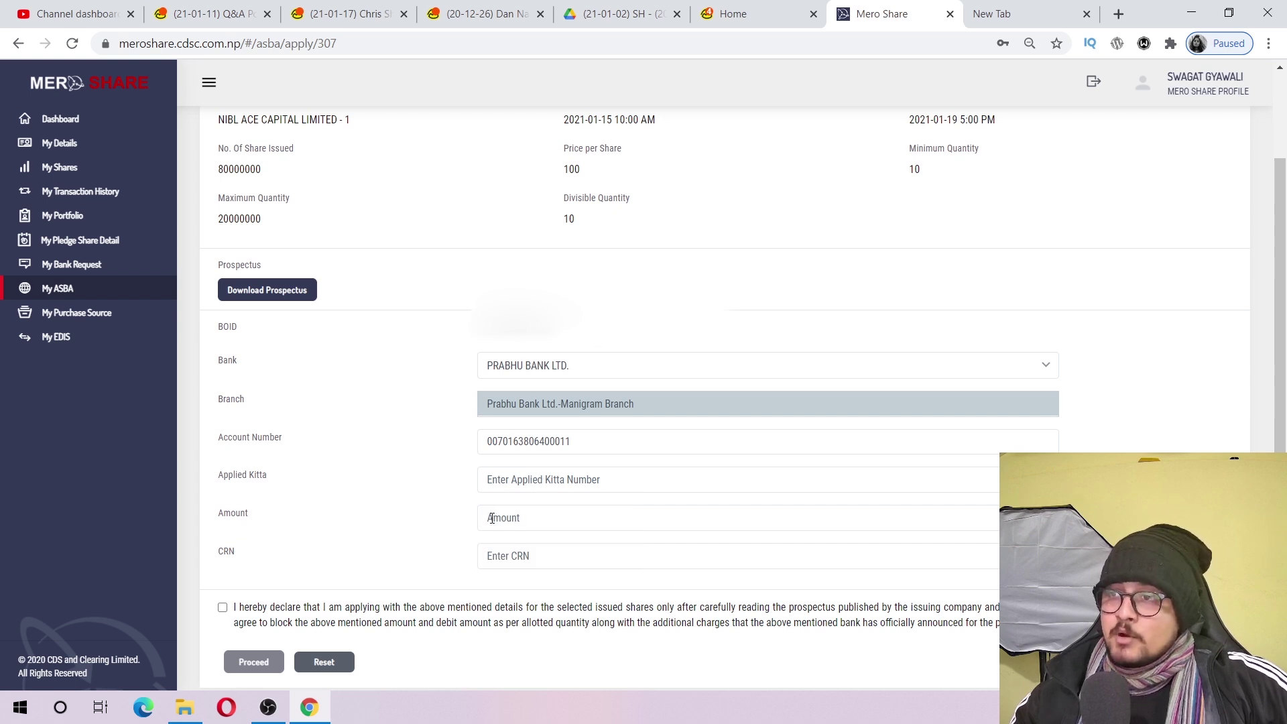
click(513, 481)
text(10)
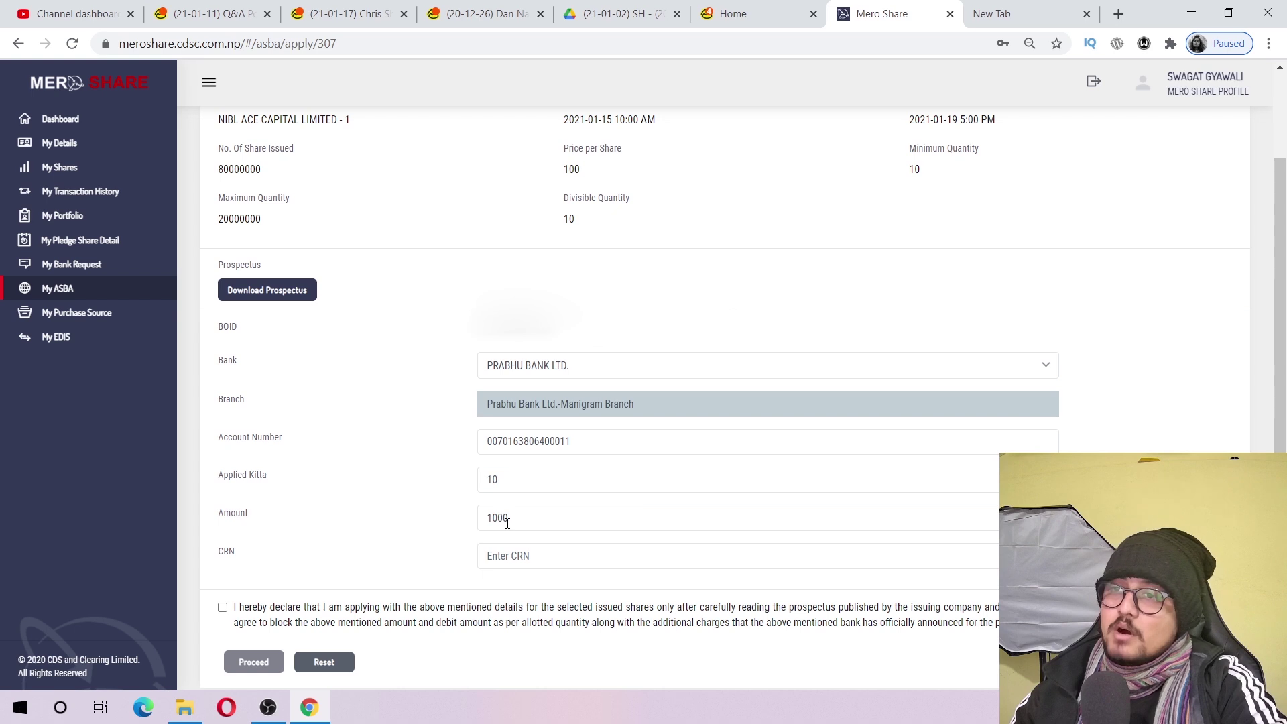
key(ctrl+a)
key(BackSpace)
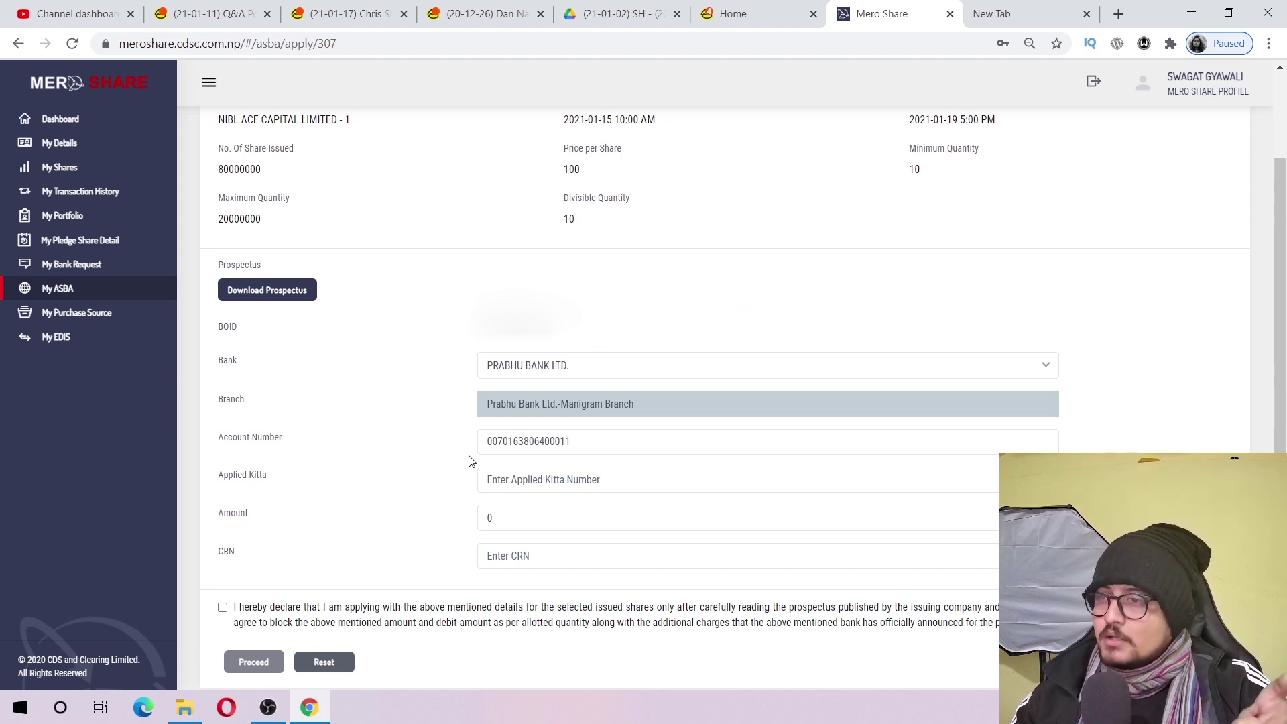
Enter 100 applied kitta so the amount calculates to 10000.
drag(502, 523, 482, 523)
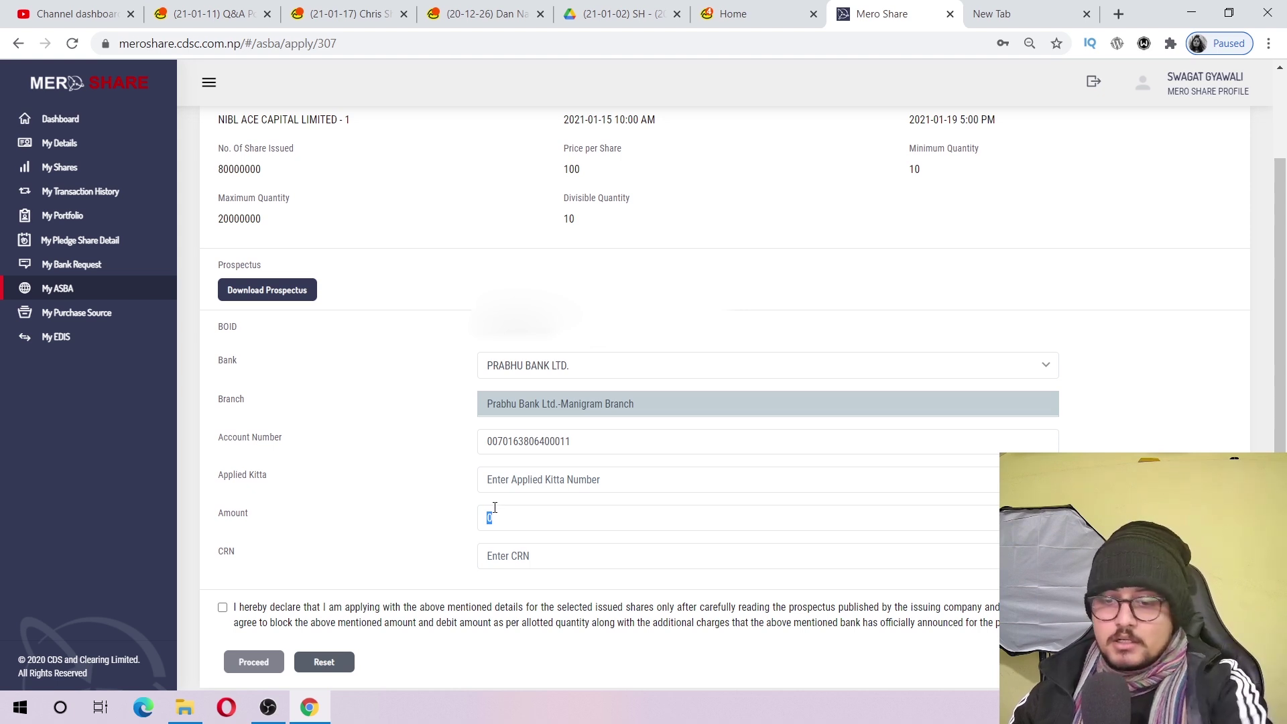
click(516, 479)
text(10)
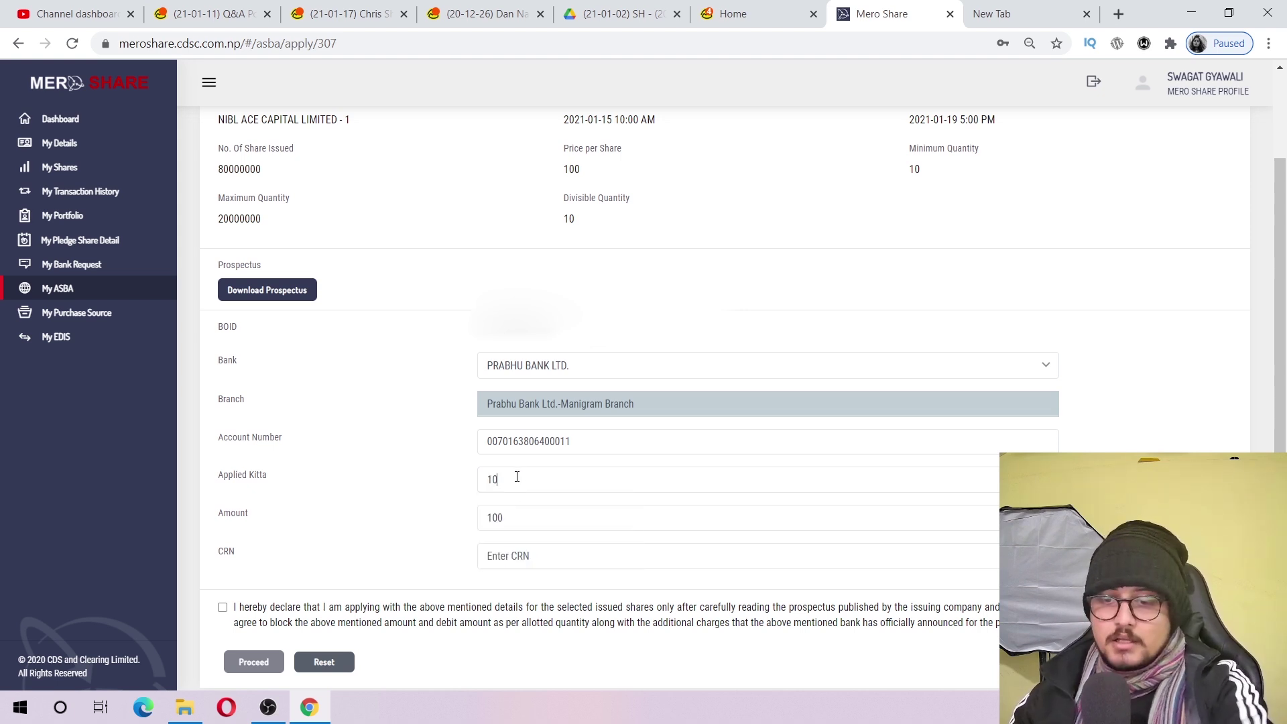
text(0)
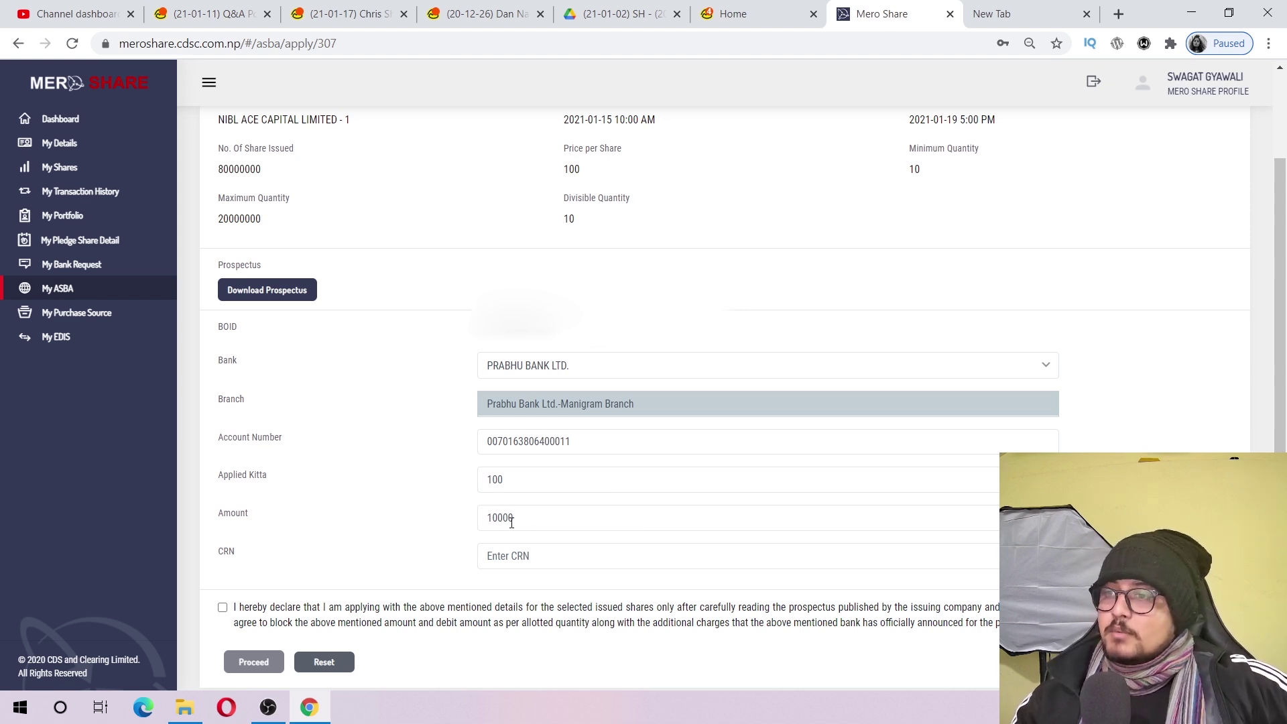
drag(207, 556, 243, 555)
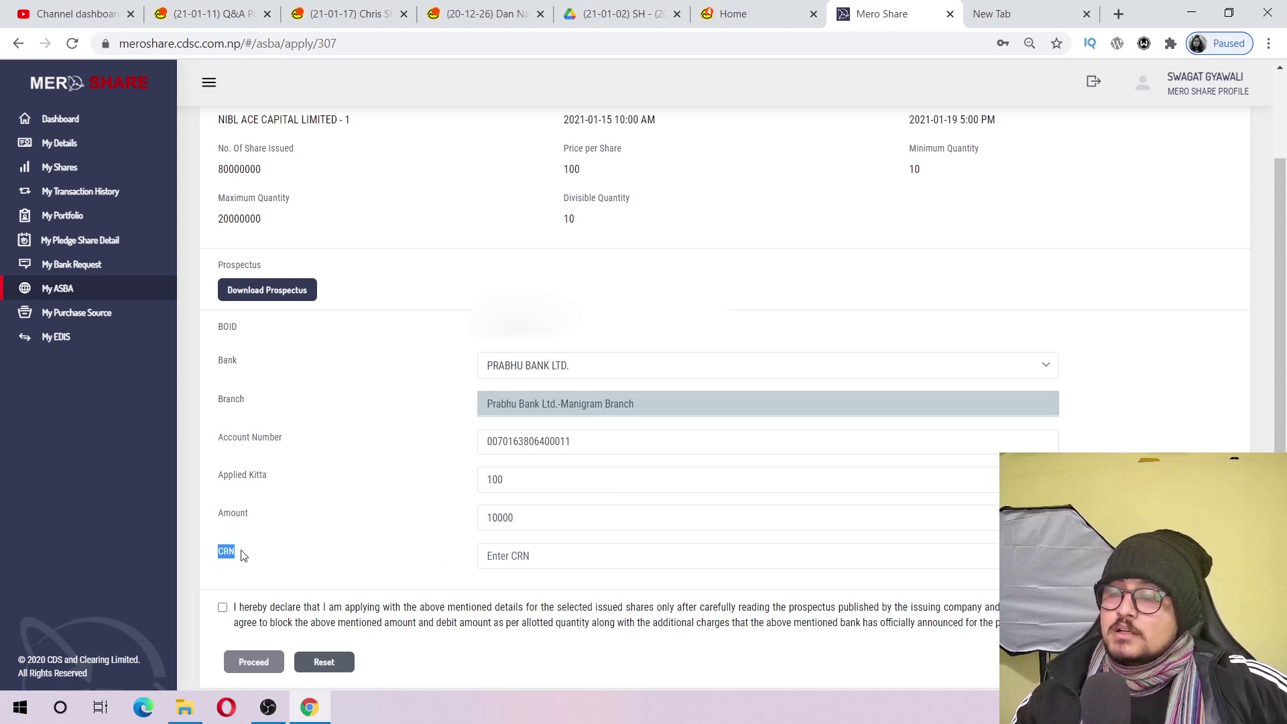
click(242, 555)
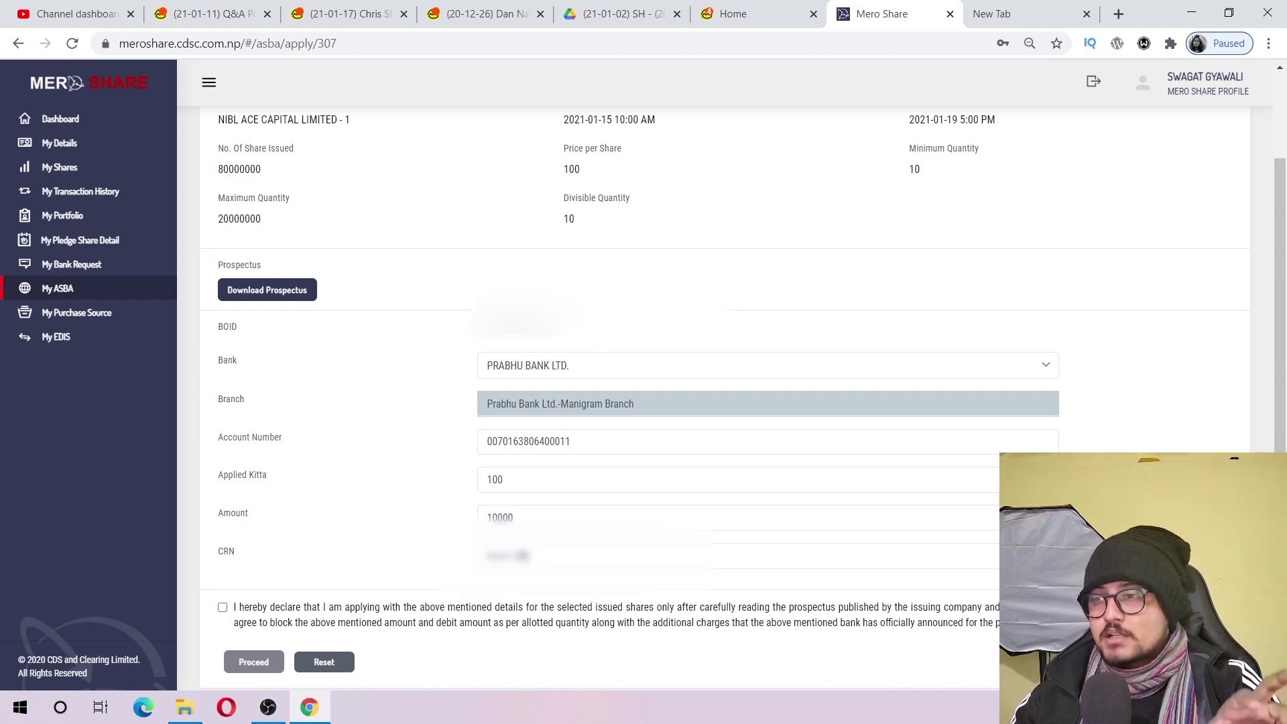
Fill the CRN from the saved autofill suggestion and tick the declaration checkbox.
click(509, 555)
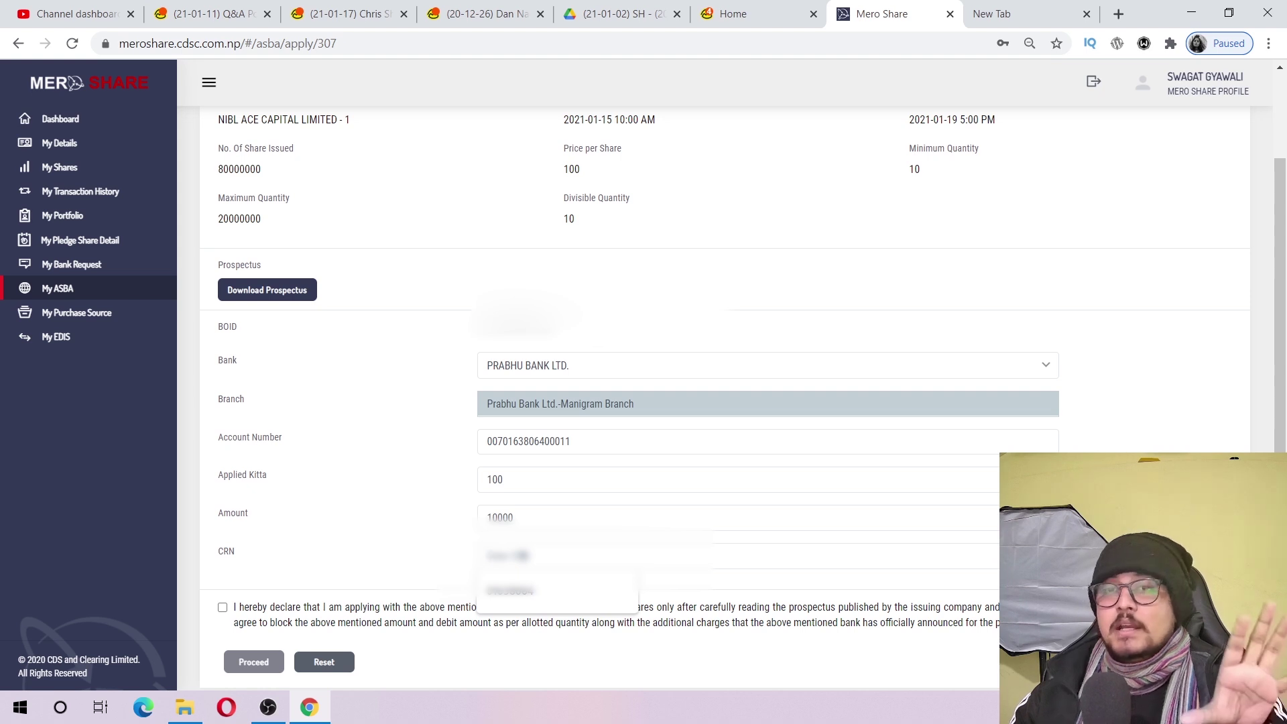
key(Escape)
click(530, 588)
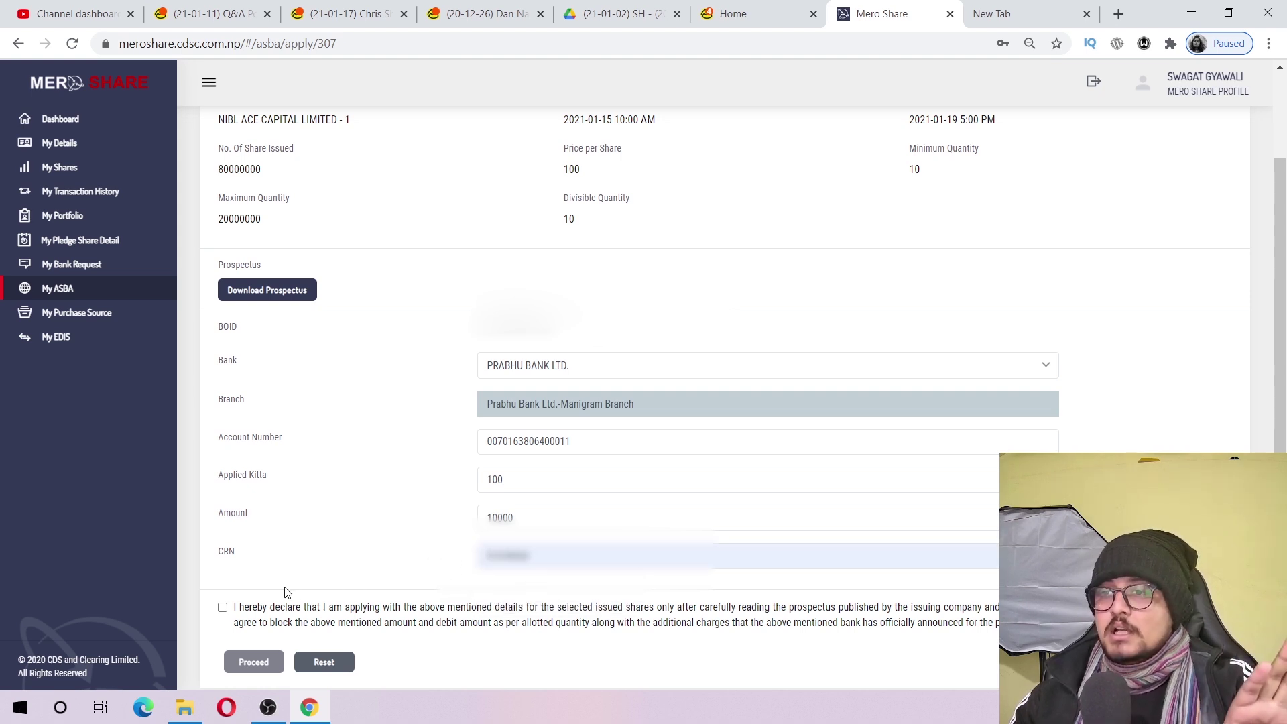
click(223, 607)
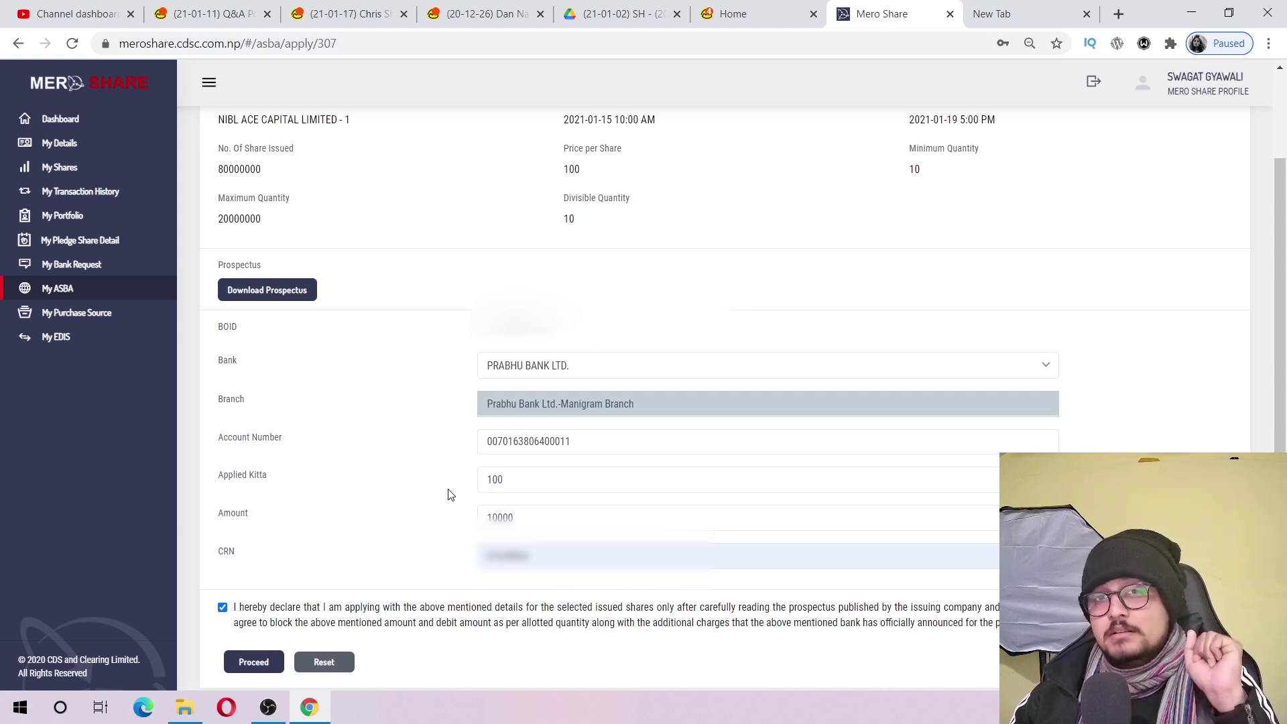
scroll(448, 499, down, 1)
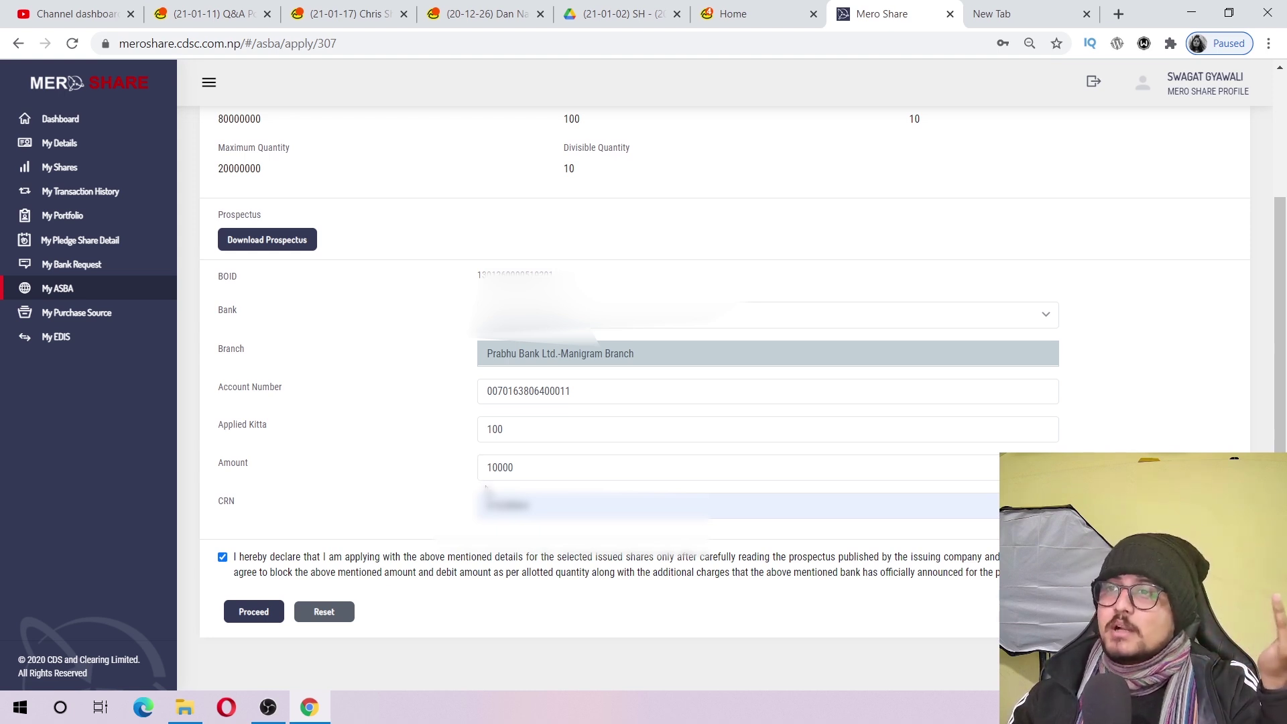
Open the Old Application Report for Prabhu Life Insurance under My ASBA.
click(73, 292)
click(531, 138)
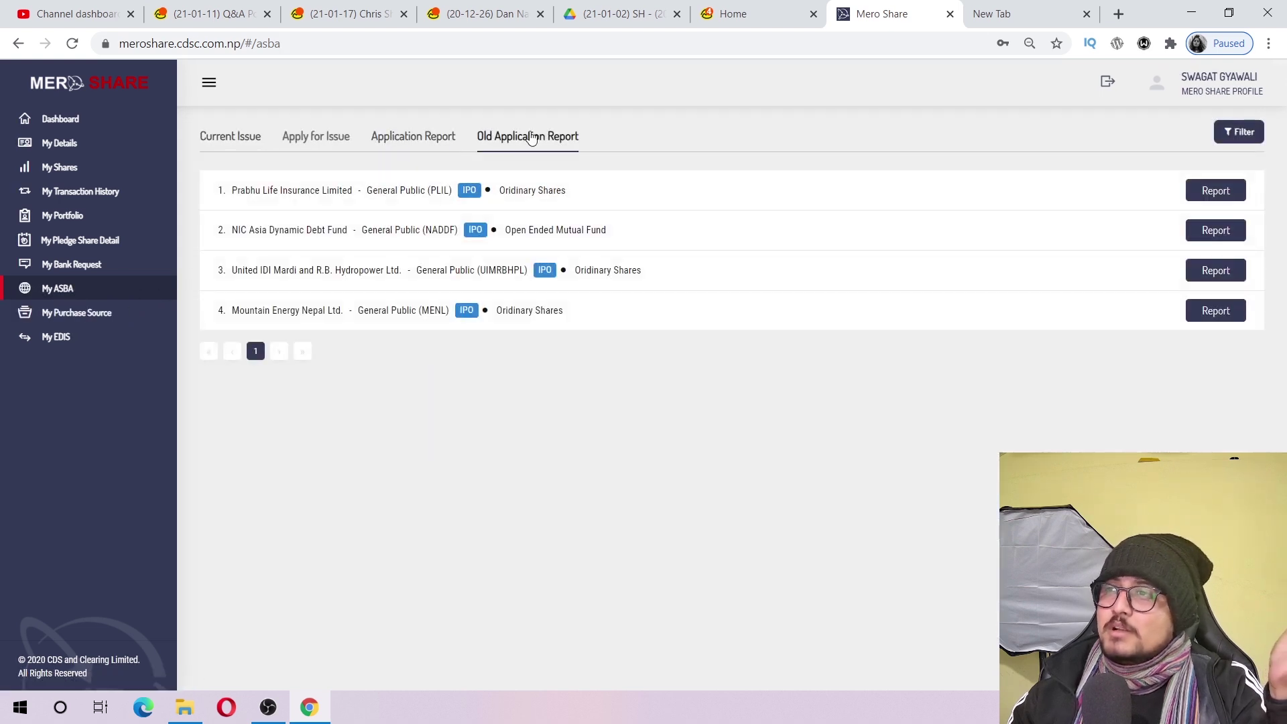
click(1228, 194)
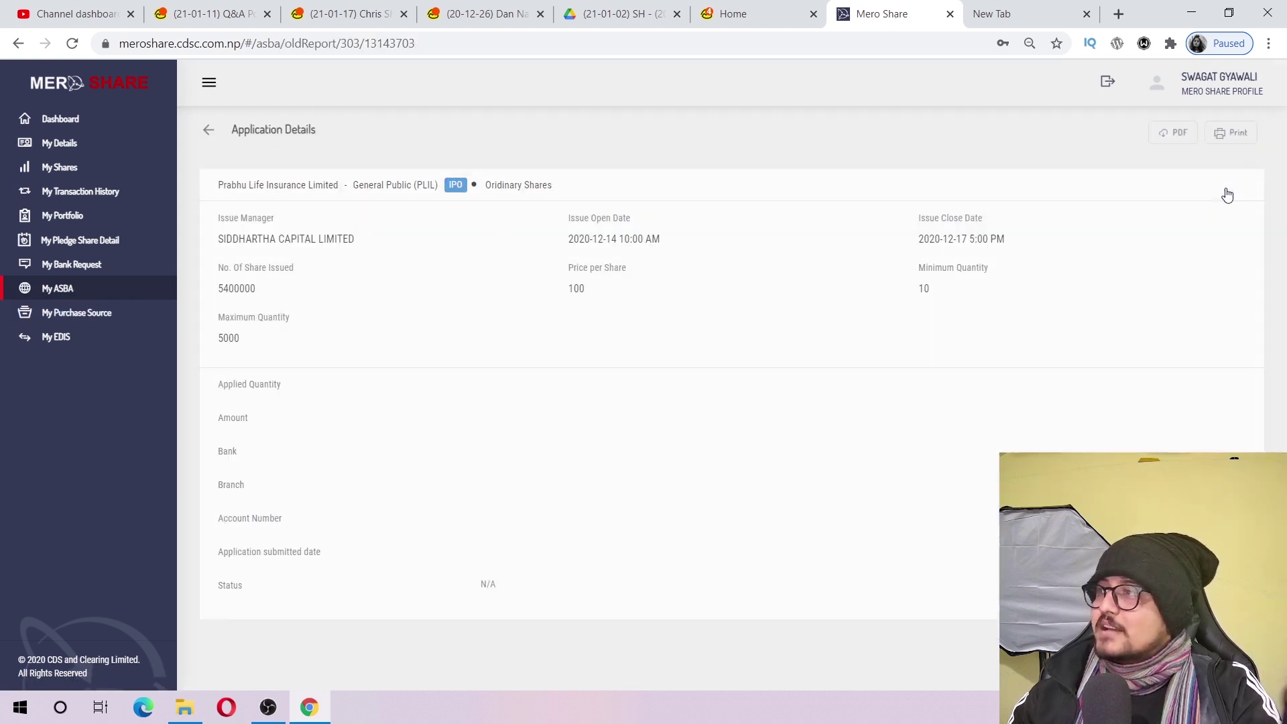
scroll(597, 522, down, 1)
Point out the allotted quantity of 10 kitta, then return to the dashboard.
double_click(481, 569)
click(478, 575)
double_click(481, 571)
click(479, 573)
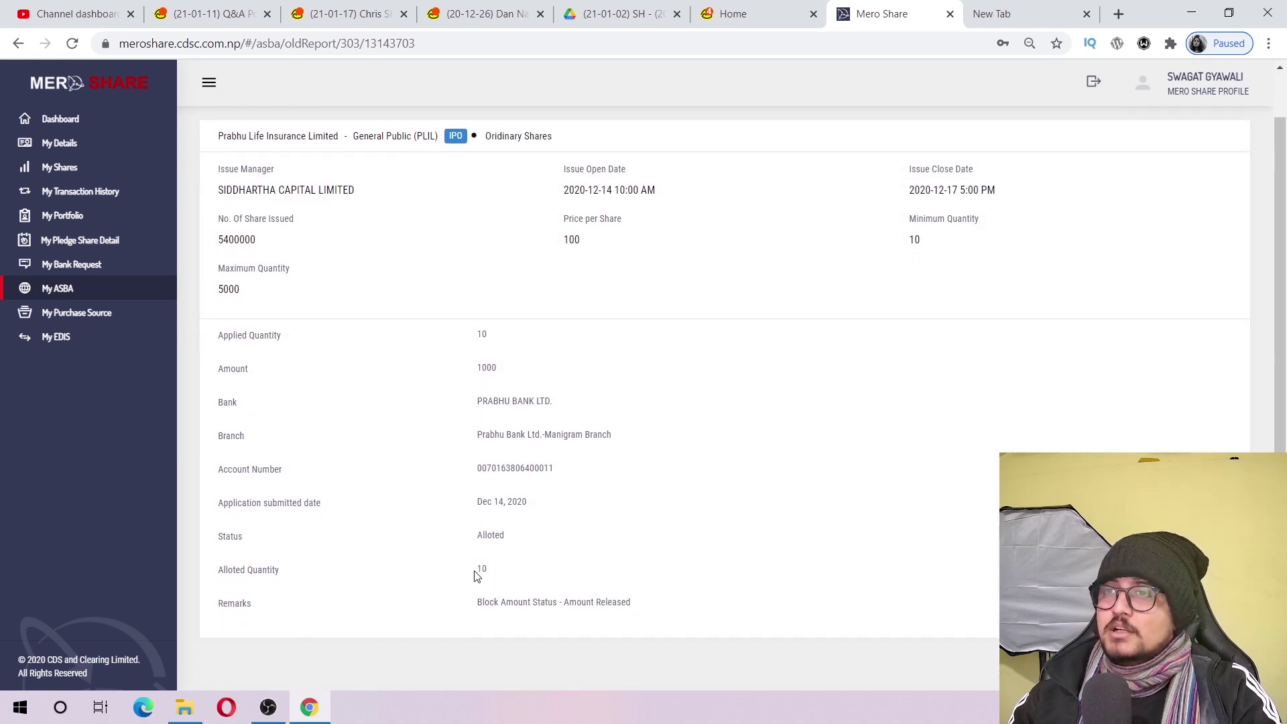
click(101, 120)
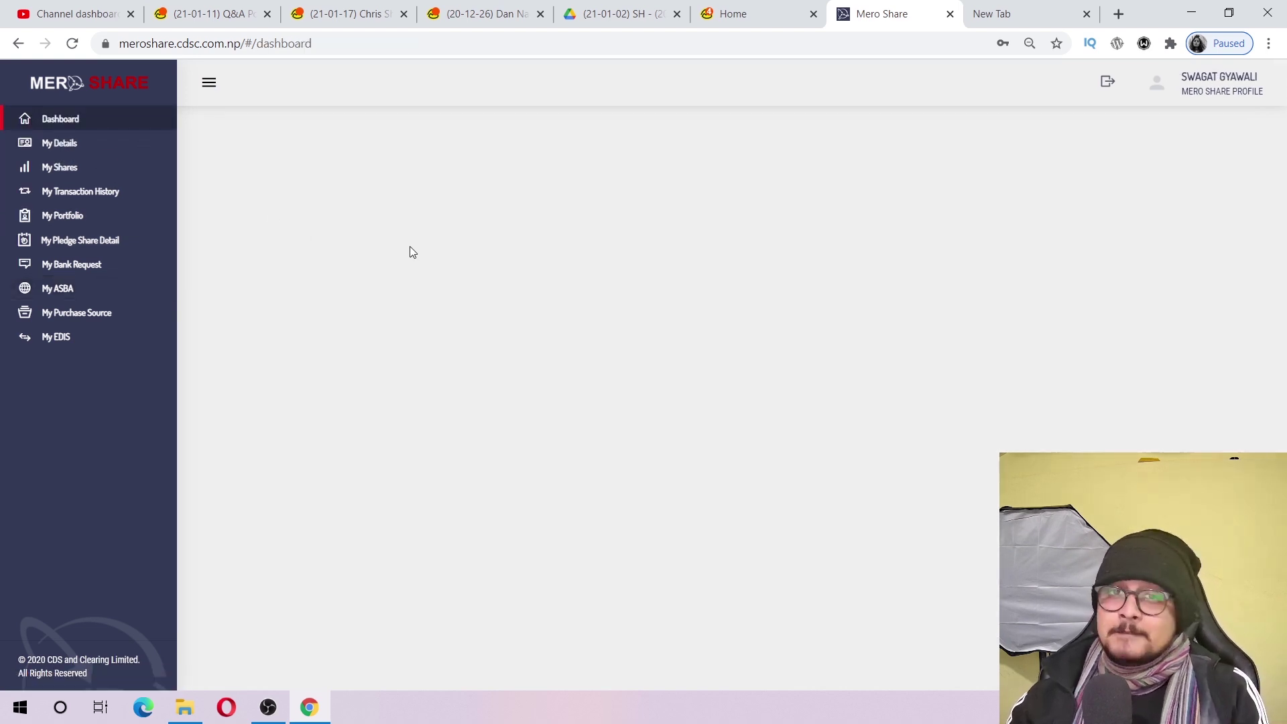